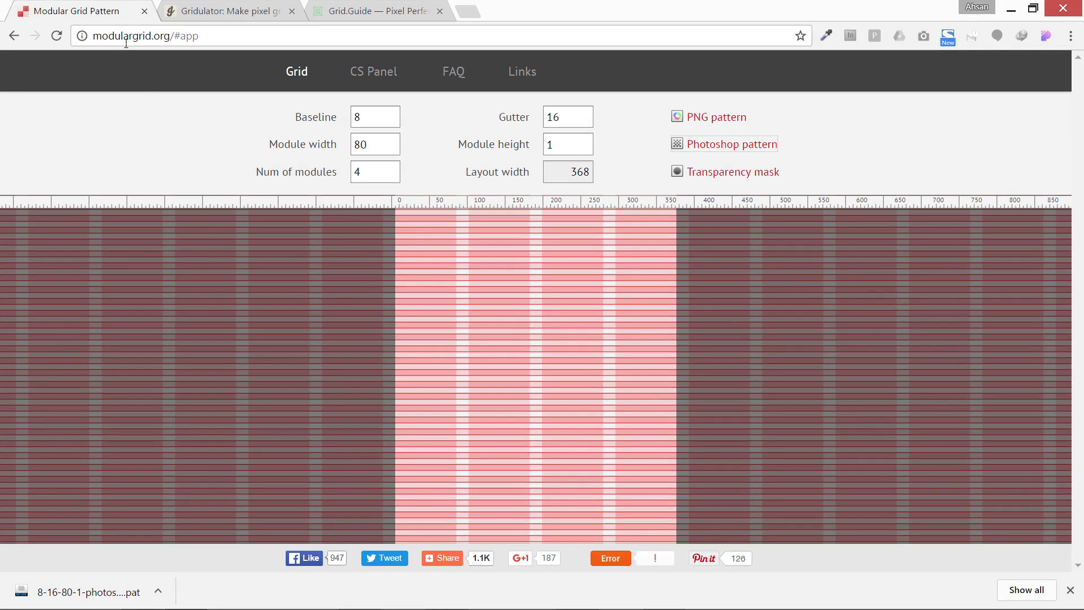
Set Grid.Guide's max width to 400px with four columns and recompute the grid previews
left_click(212, 11)
left_click(373, 11)
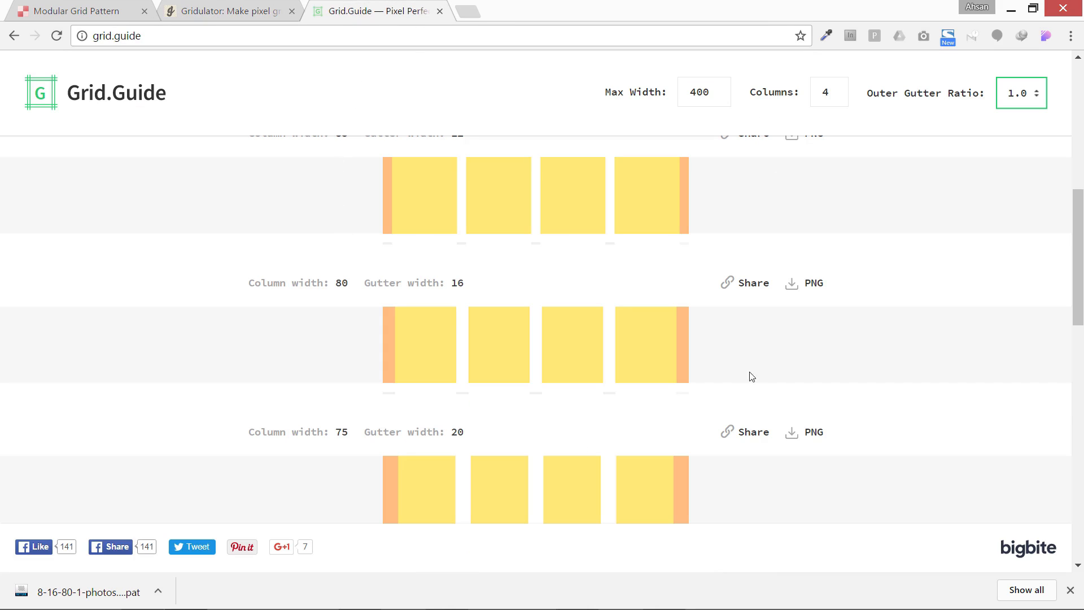
left_click(240, 16)
left_click(361, 11)
double_click(704, 92)
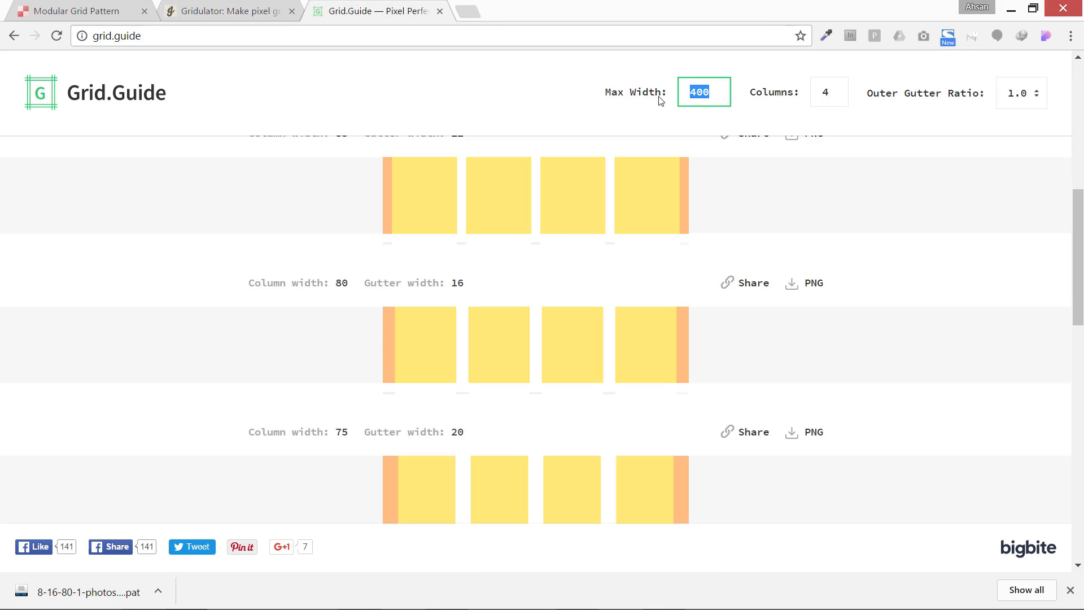
left_click(712, 96)
left_click_drag(713, 94, 689, 93)
type("320")
double_click(702, 92)
left_click(828, 95)
double_click(701, 92)
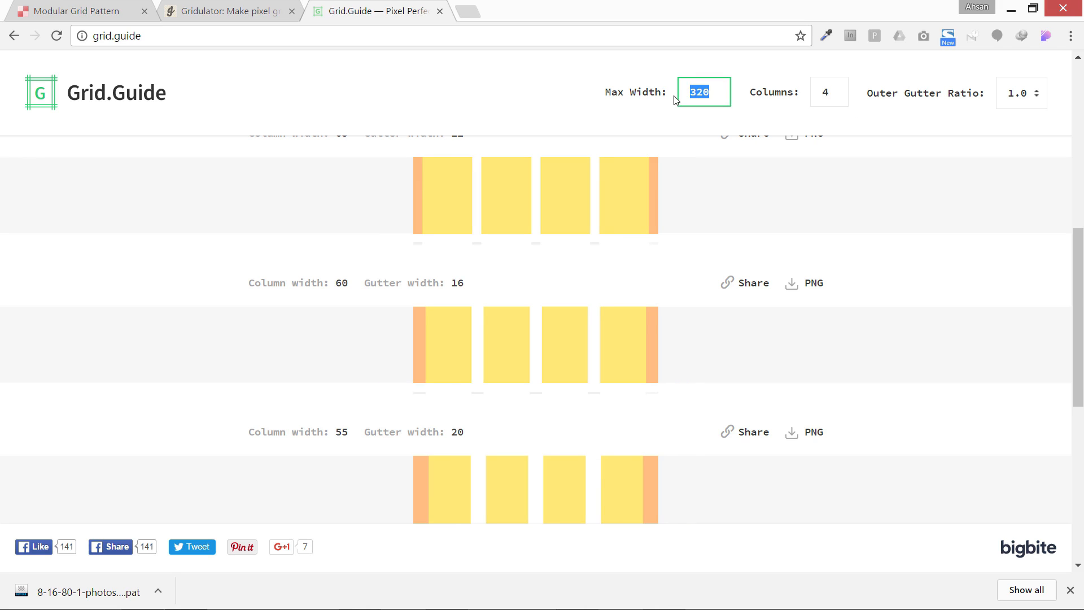
type("4000")
key("BackSpace")
left_click(1035, 95)
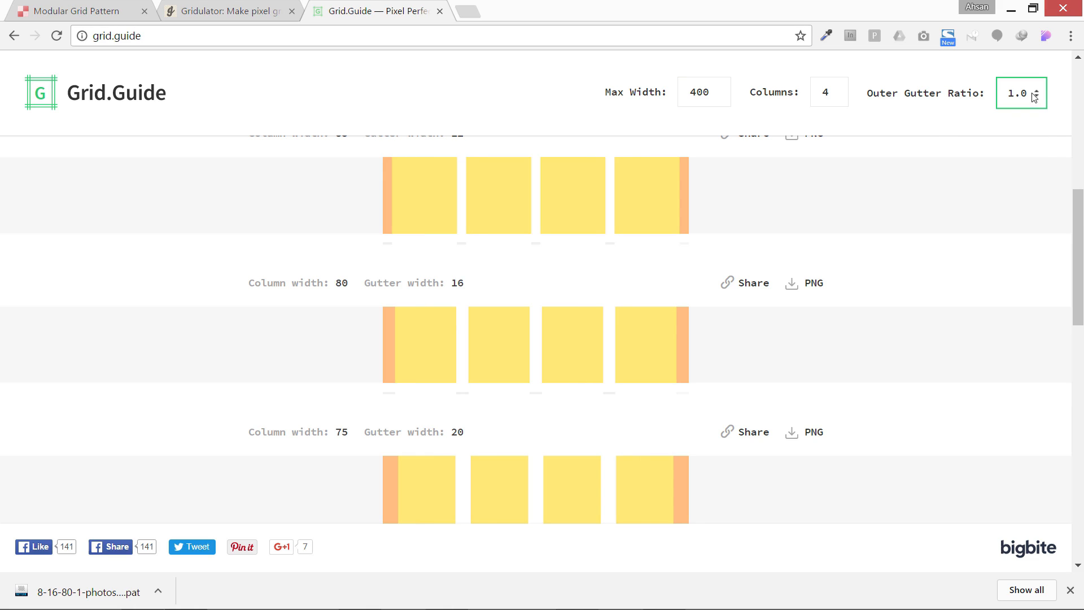
Review the result rows and locate the 80px column / 16px gutter option
left_click(130, 35)
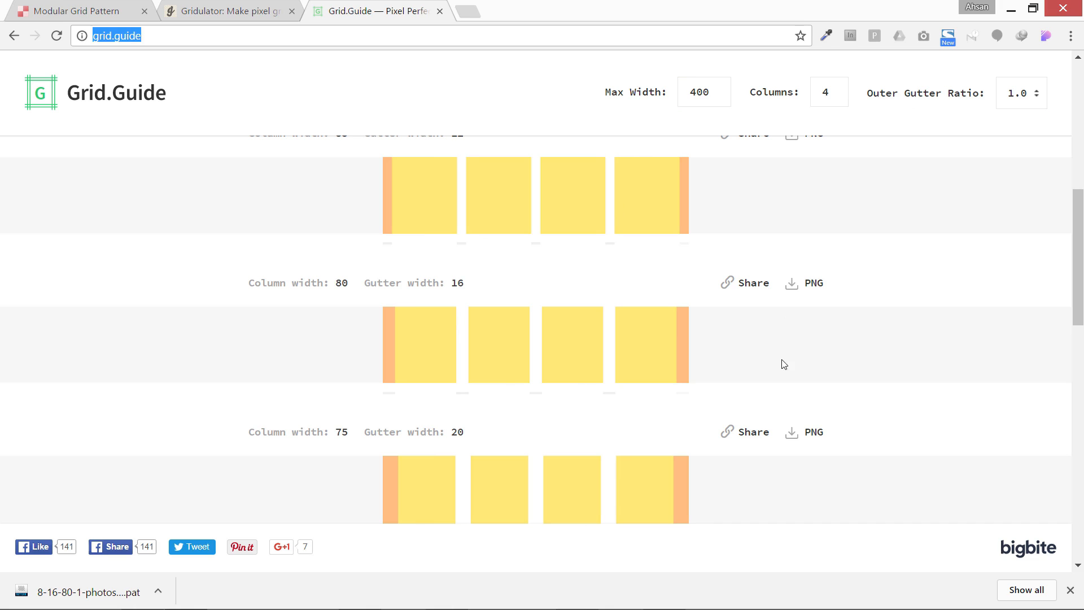
scroll(778, 391, "up", 5)
scroll(772, 392, "down", 1)
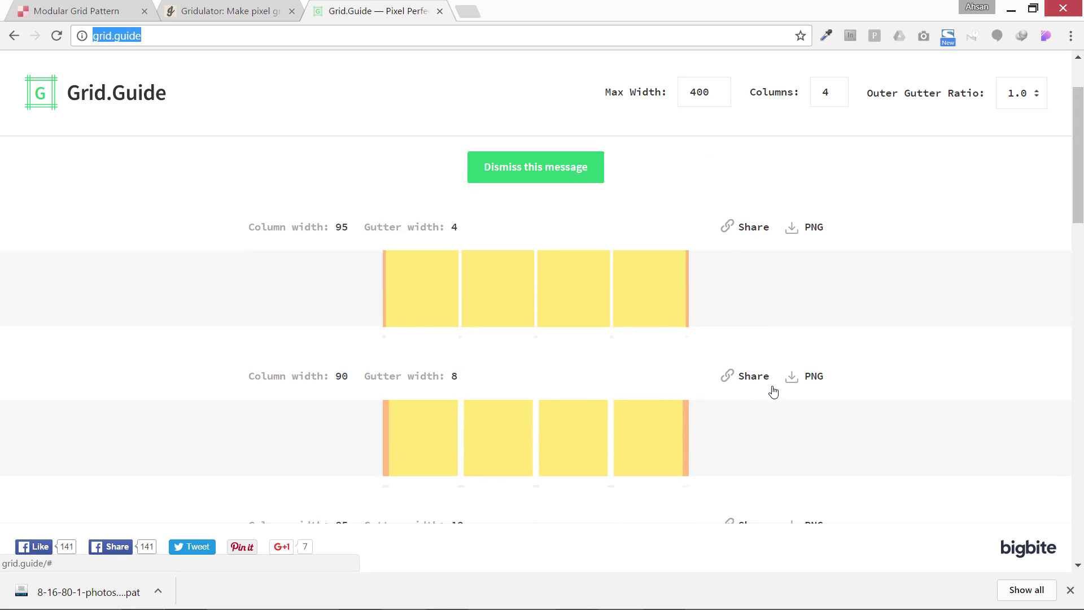
scroll(772, 392, "down", 2)
left_click(1021, 92)
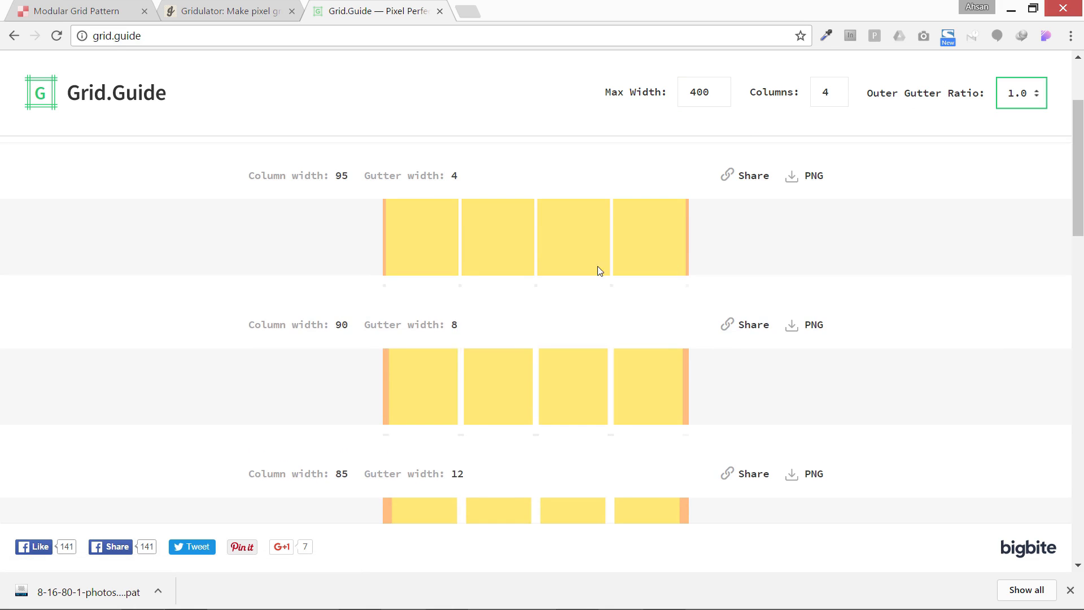
double_click(454, 324)
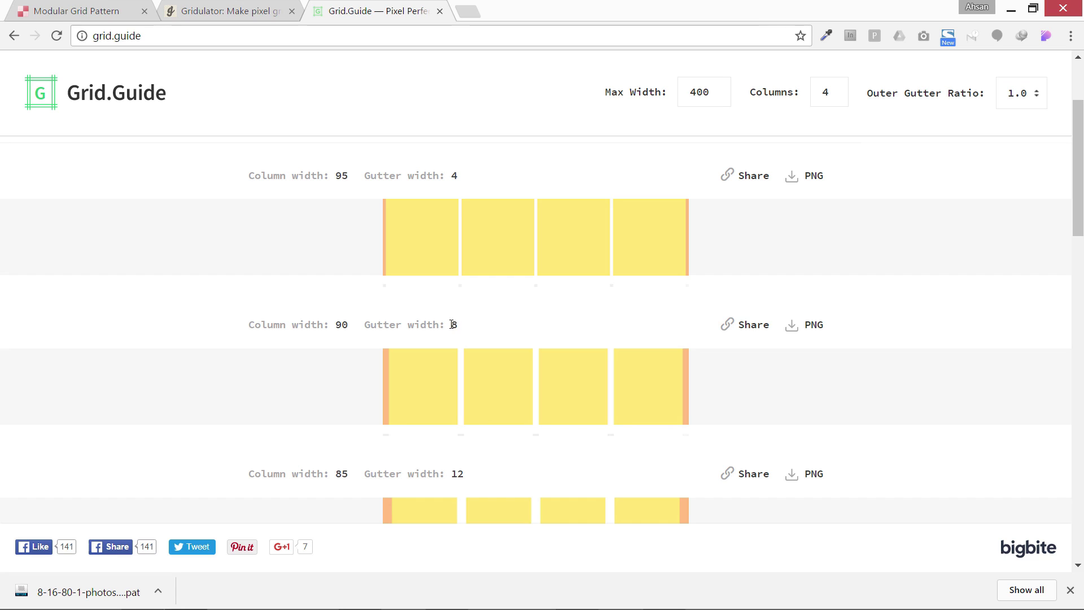
left_click(479, 325)
scroll(478, 325, "down", 2)
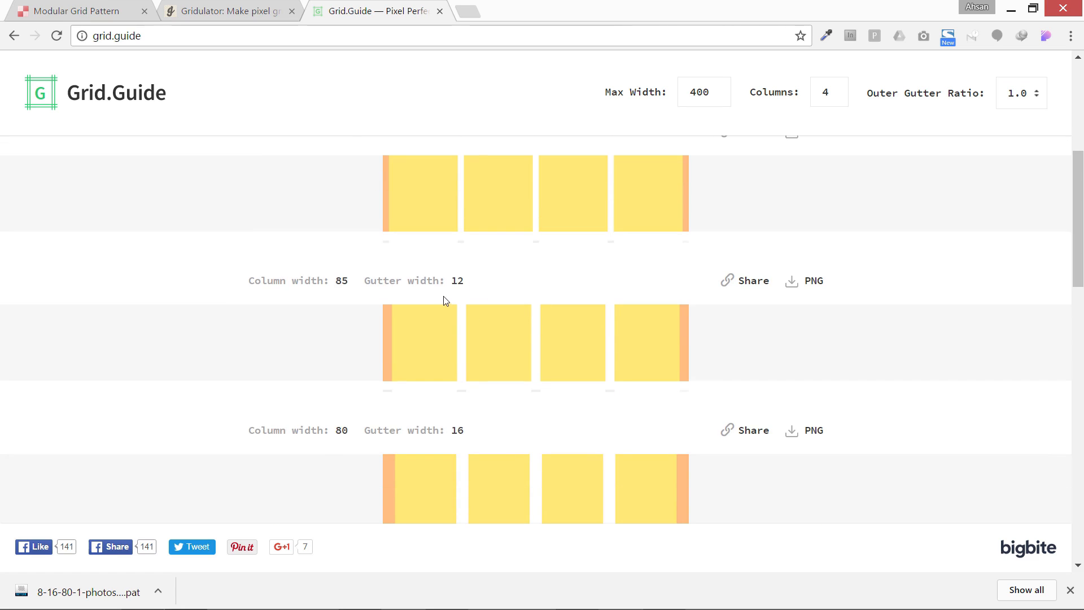
scroll(444, 300, "up", 2)
scroll(448, 352, "down", 3)
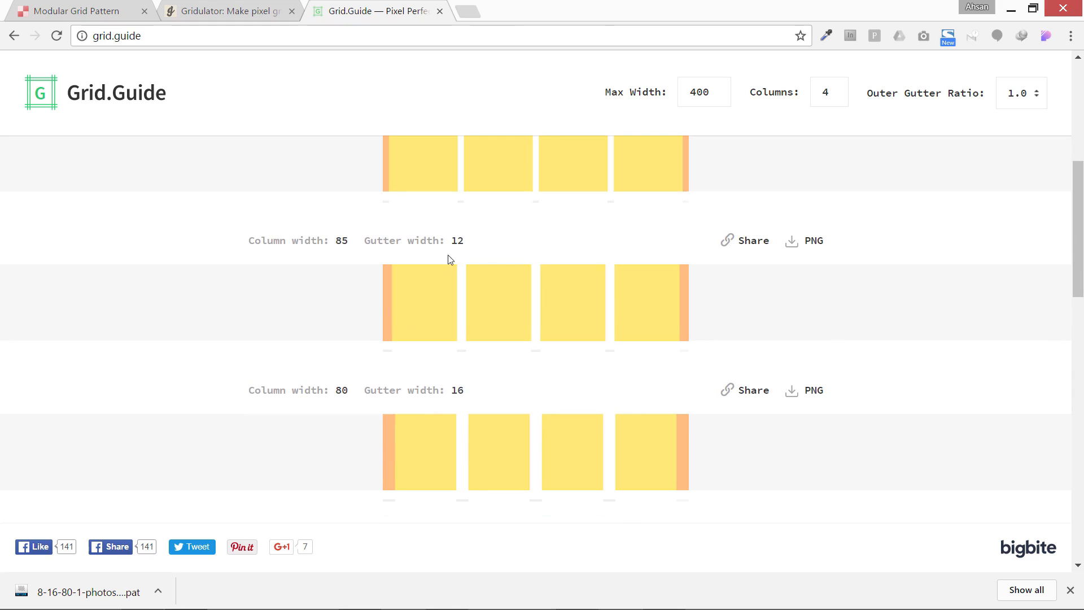
double_click(457, 390)
left_click(478, 391)
double_click(339, 389)
left_click_drag(451, 391, 458, 390)
left_click(508, 394)
scroll(593, 390, "down", 2)
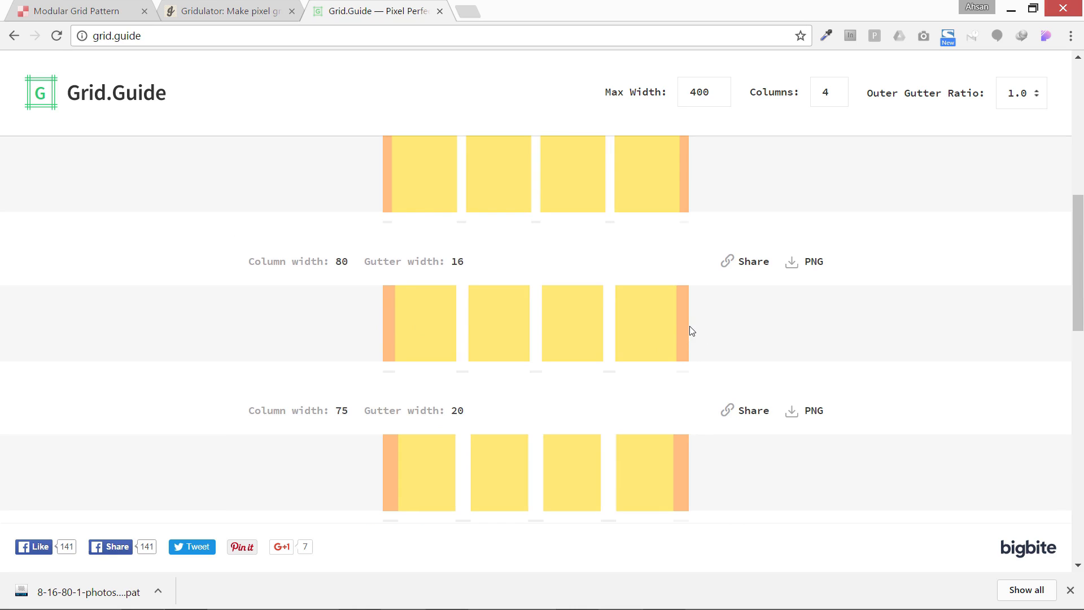
left_click(215, 10)
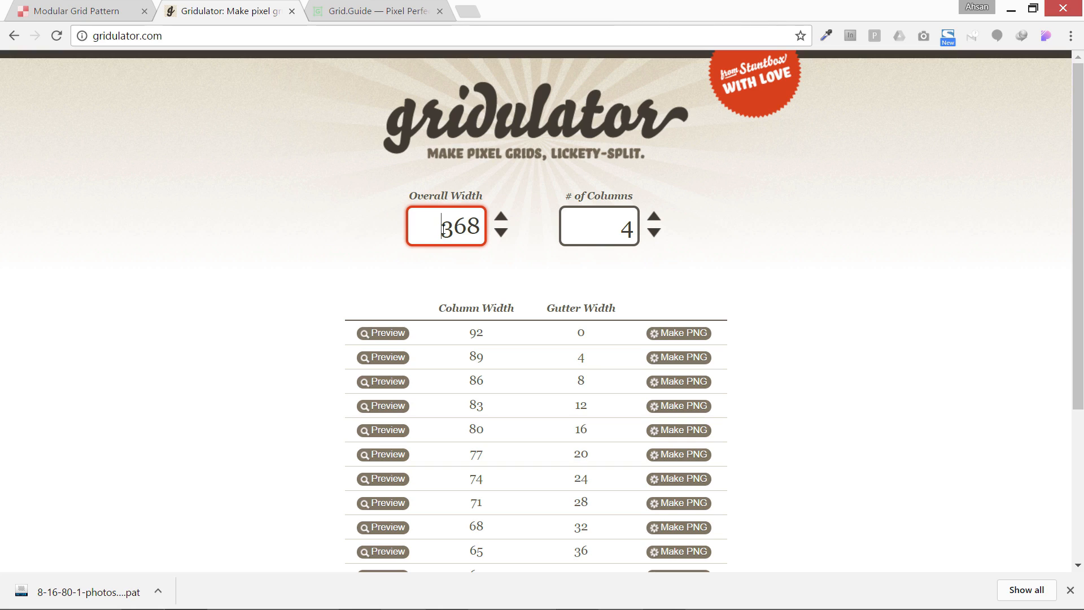
Confirm Gridulator's 368px four-column row with 80px columns and 16px gutters, then return to Modular Grid Pattern
left_click_drag(440, 227, 480, 223)
left_click(468, 226)
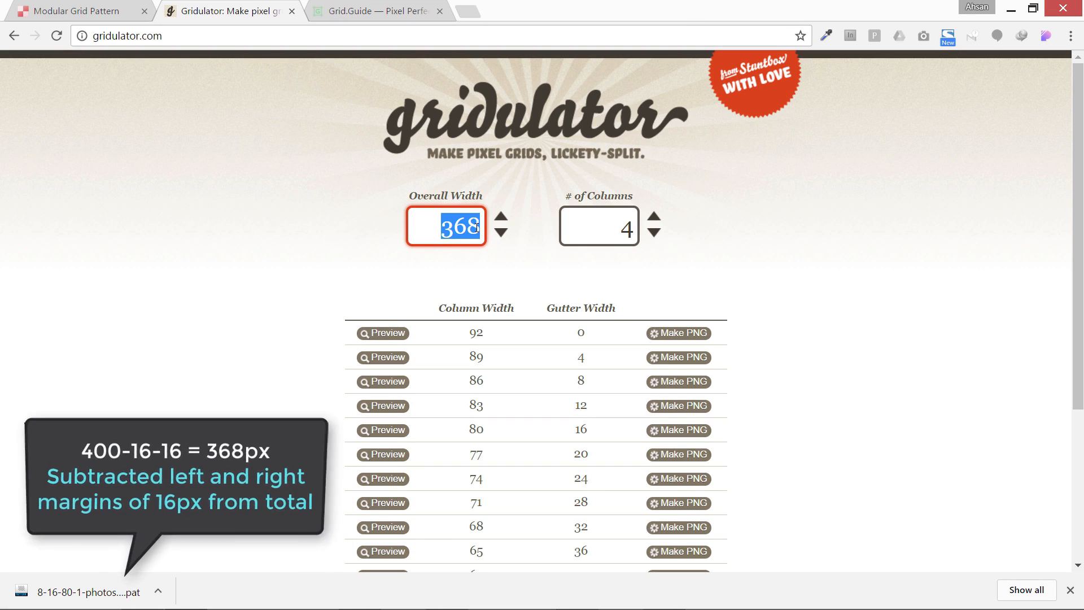
double_click(475, 430)
double_click(582, 429)
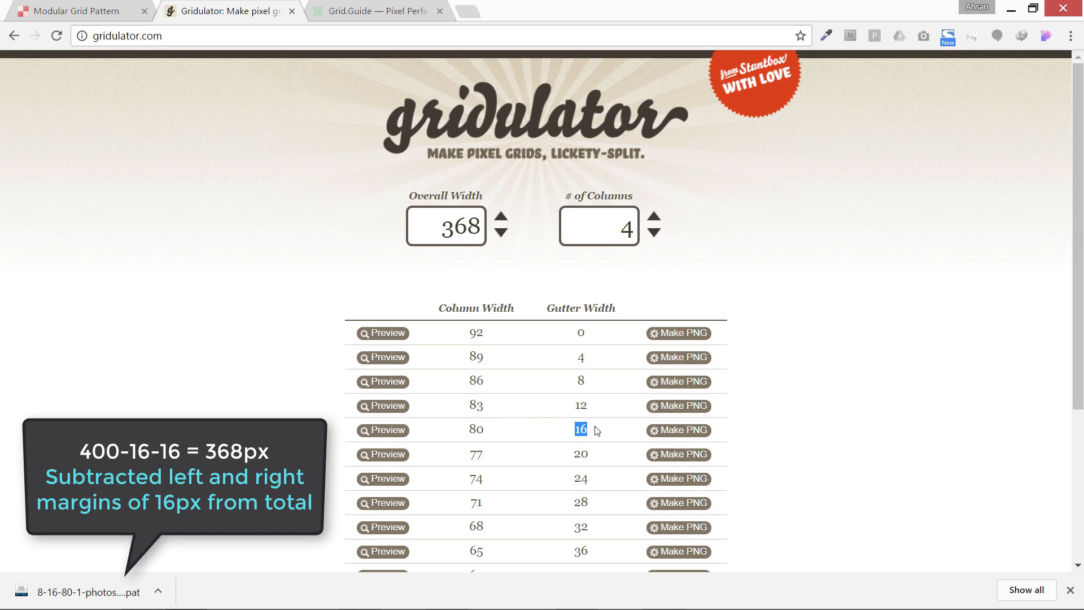
left_click(477, 366)
left_click(92, 11)
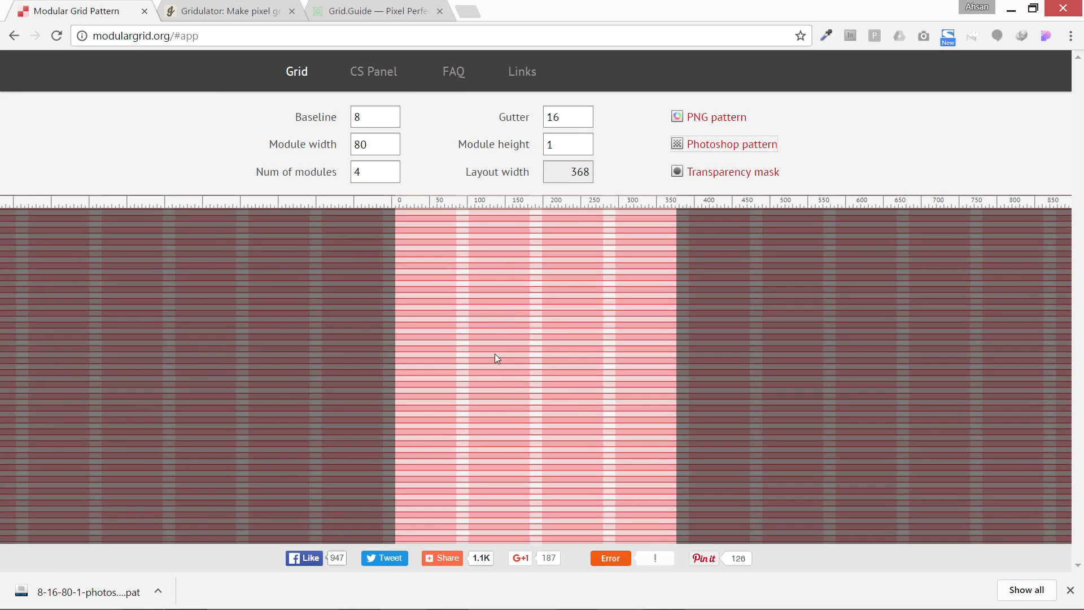
Review the Modular Grid Pattern fields (baseline 8, module 80, 4 modules, gutter 16, height 1) and switch to the Patterns folder
left_click(369, 117)
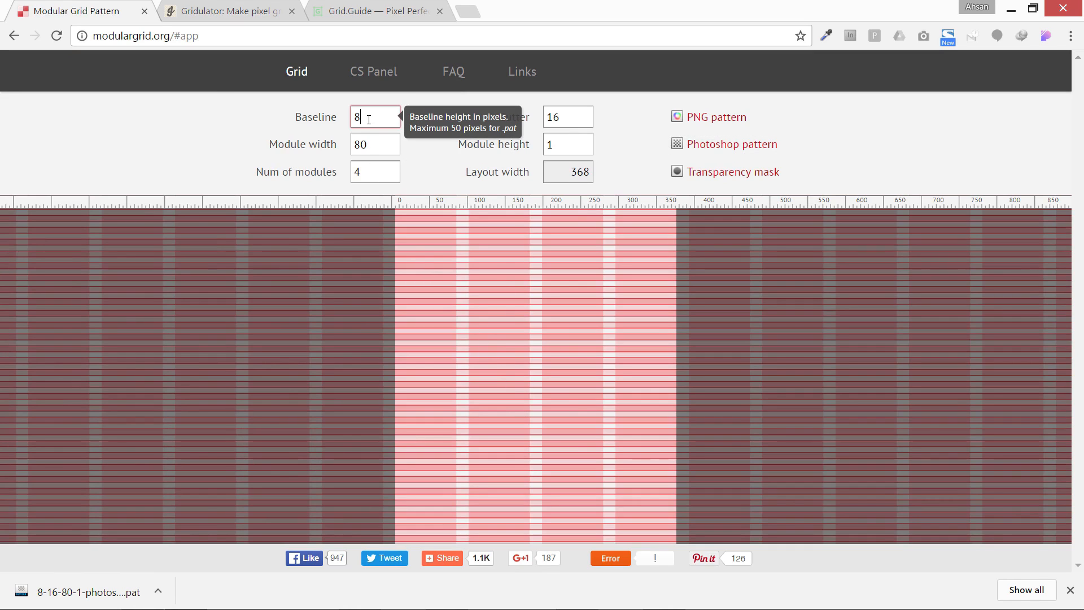
left_click(373, 144)
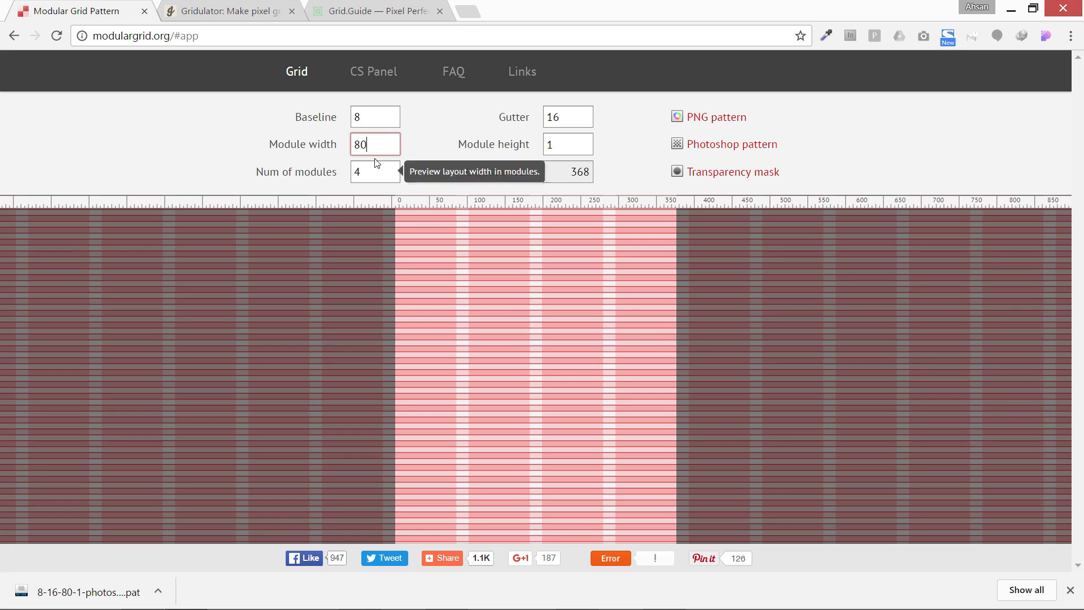
double_click(362, 144)
key("Tab")
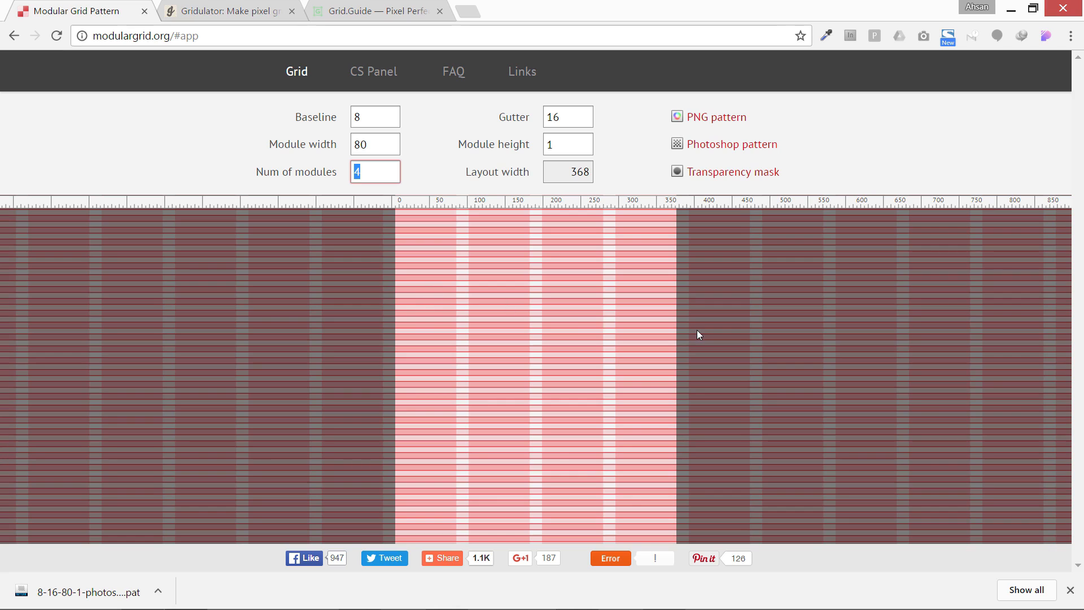
double_click(552, 117)
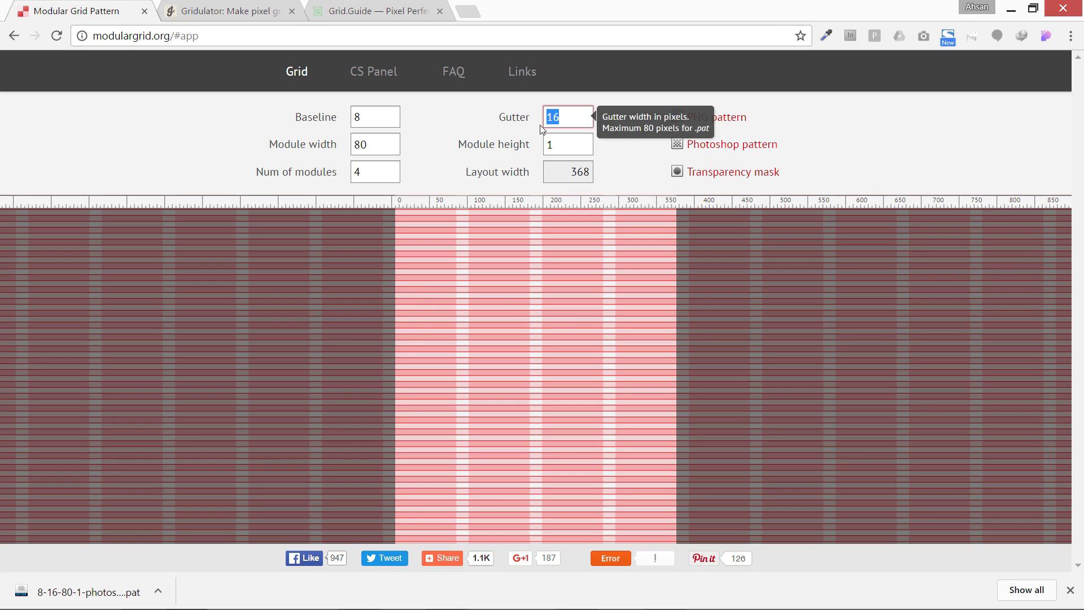
double_click(563, 145)
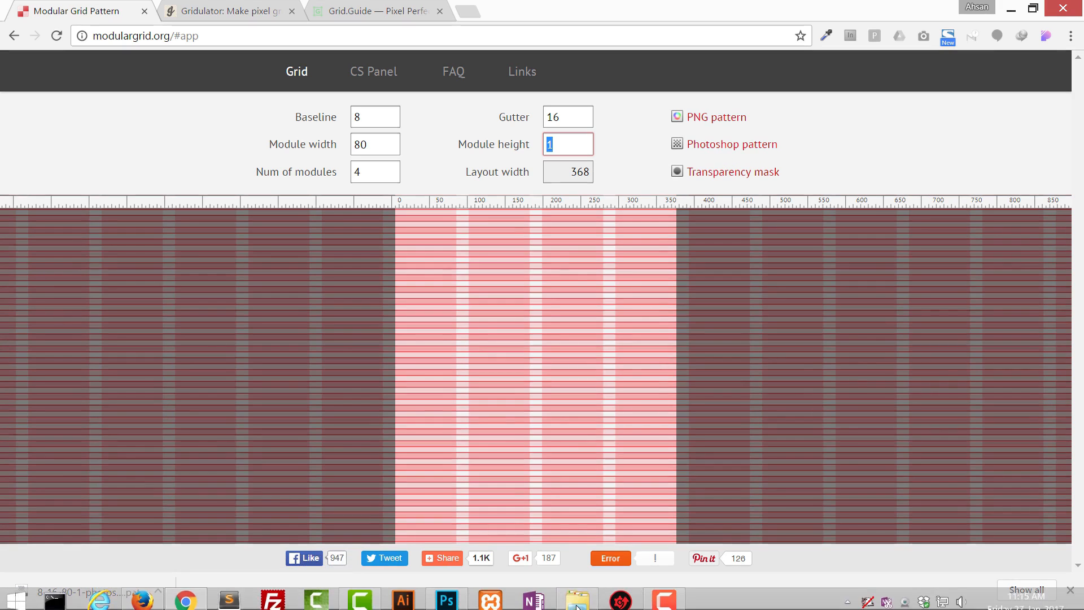
key("alt+Tab")
Locate the '400 16margin 16guter' pattern file in Photoshop's Presets > Patterns folder
left_click(453, 100)
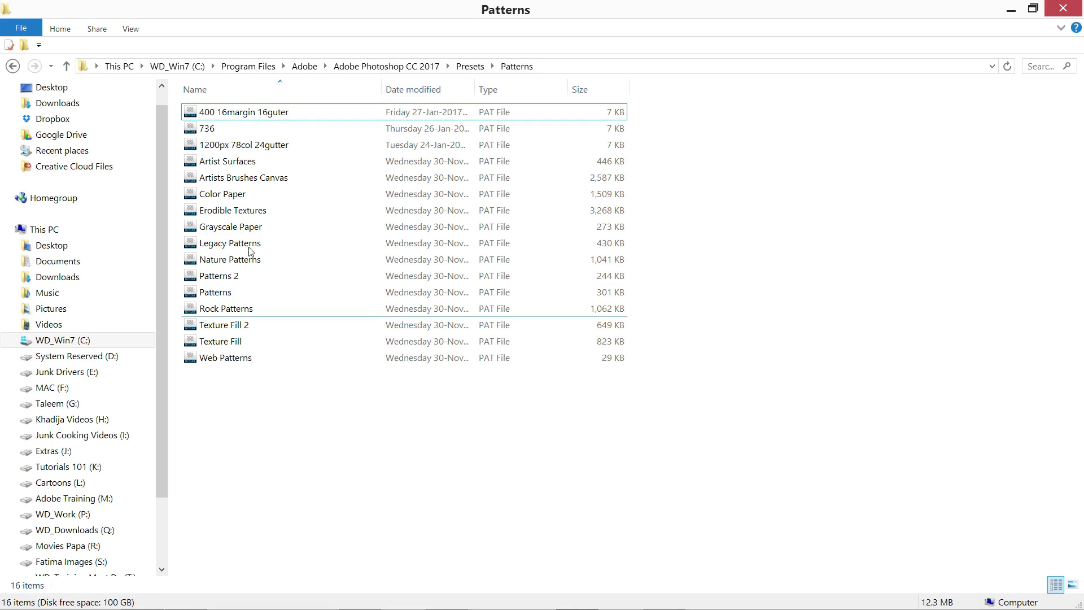
left_click(236, 112)
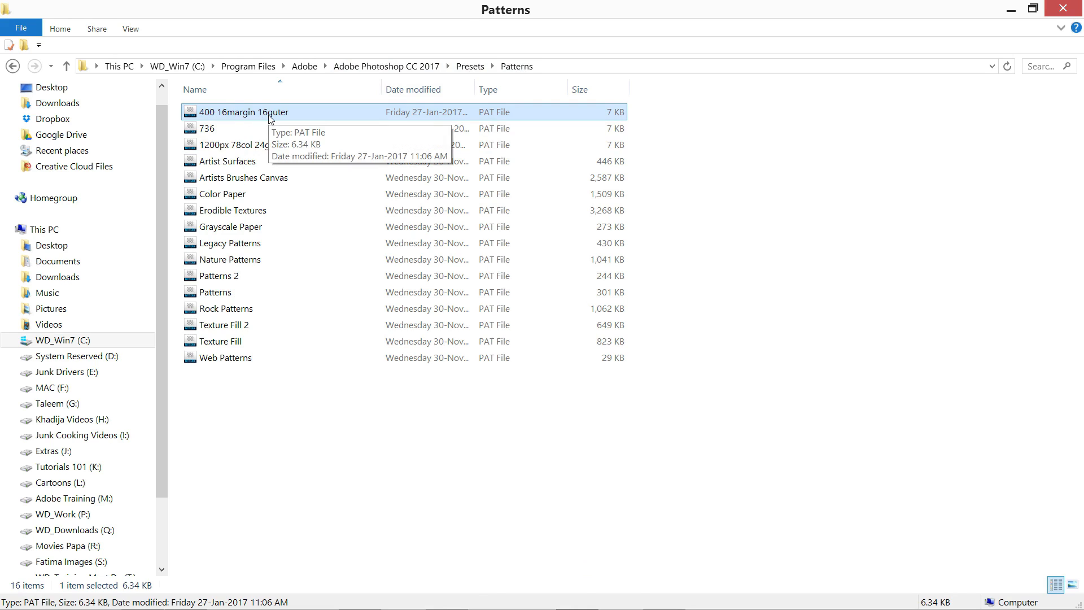
left_click(309, 464)
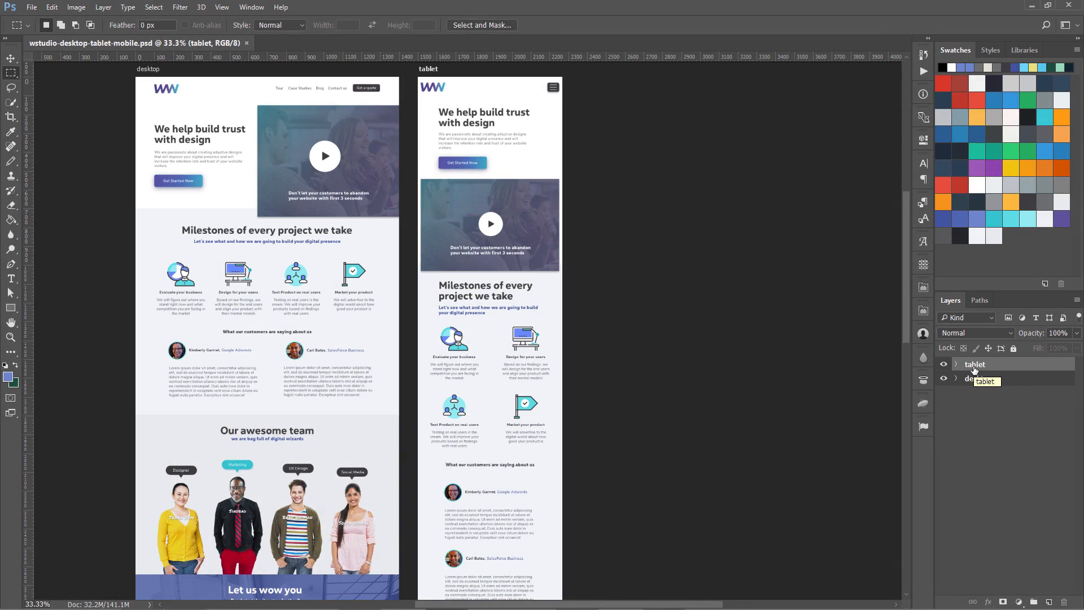
Duplicate the tablet artboard as a new artboard named 'mobile'
right_click(978, 366)
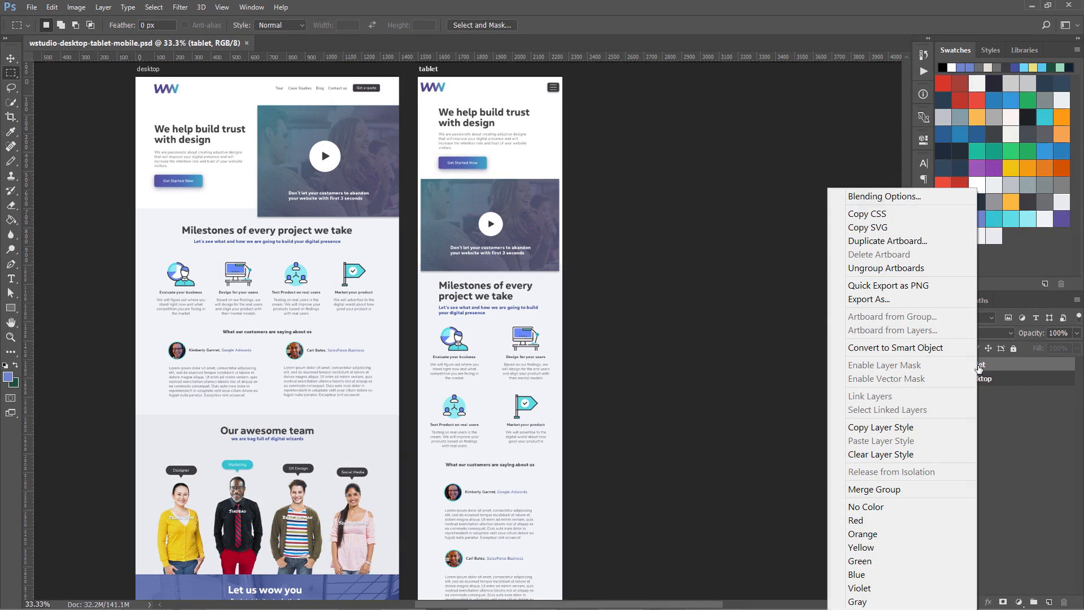
left_click(888, 241)
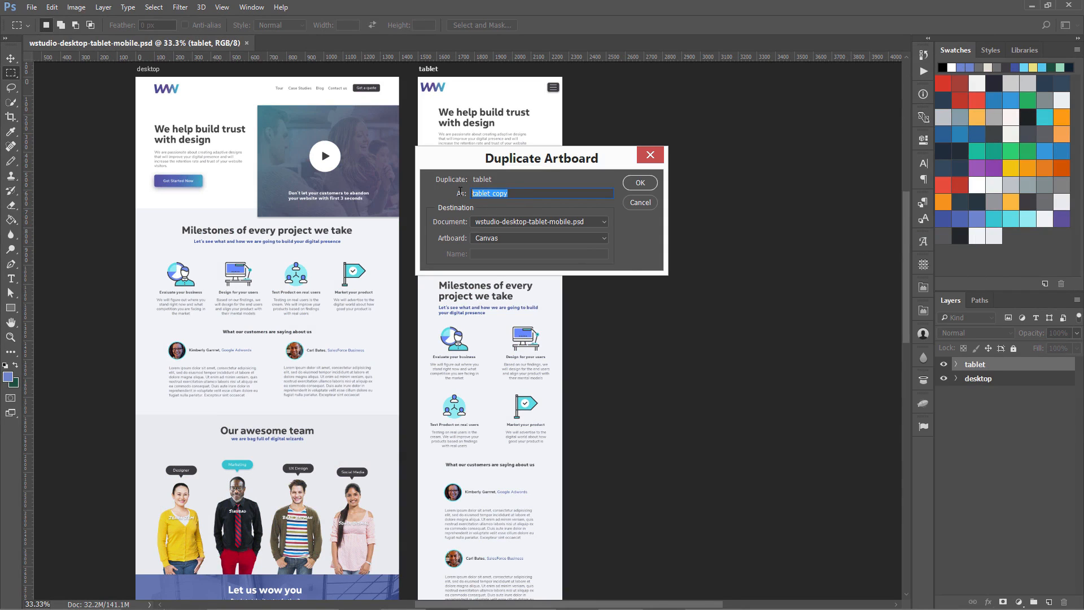
type("mobile")
key("Return")
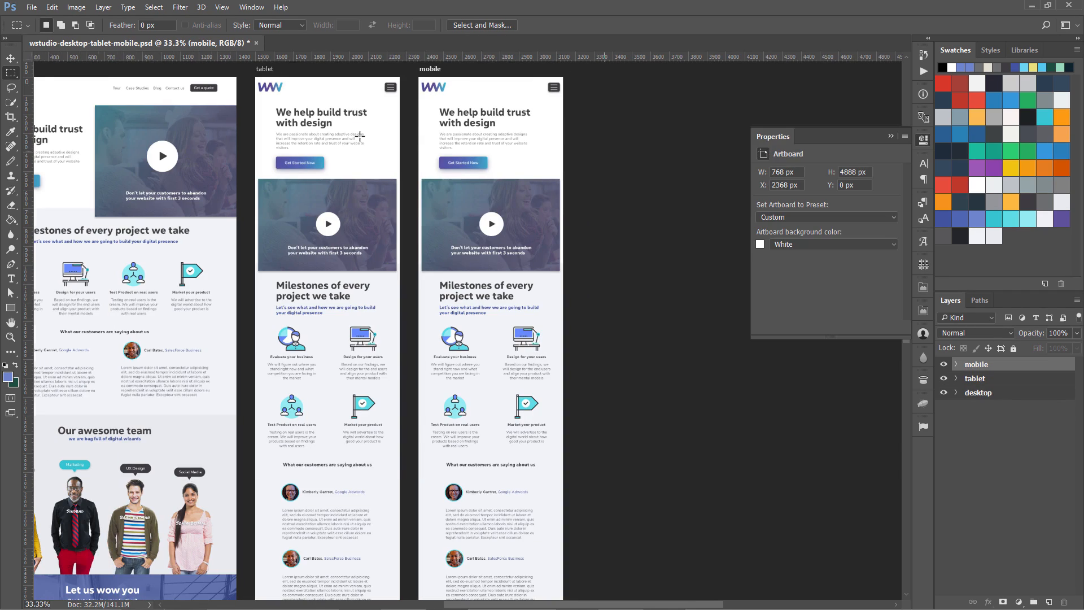
Resize the mobile artboard to 400px wide by 6400px tall in Properties
double_click(782, 172)
type("400")
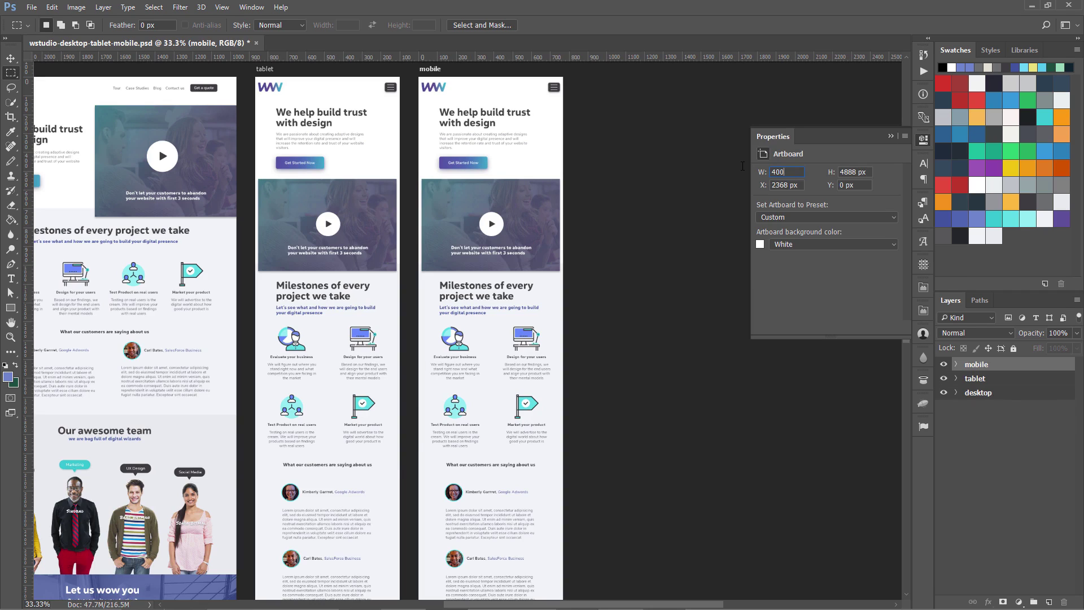
key("Tab")
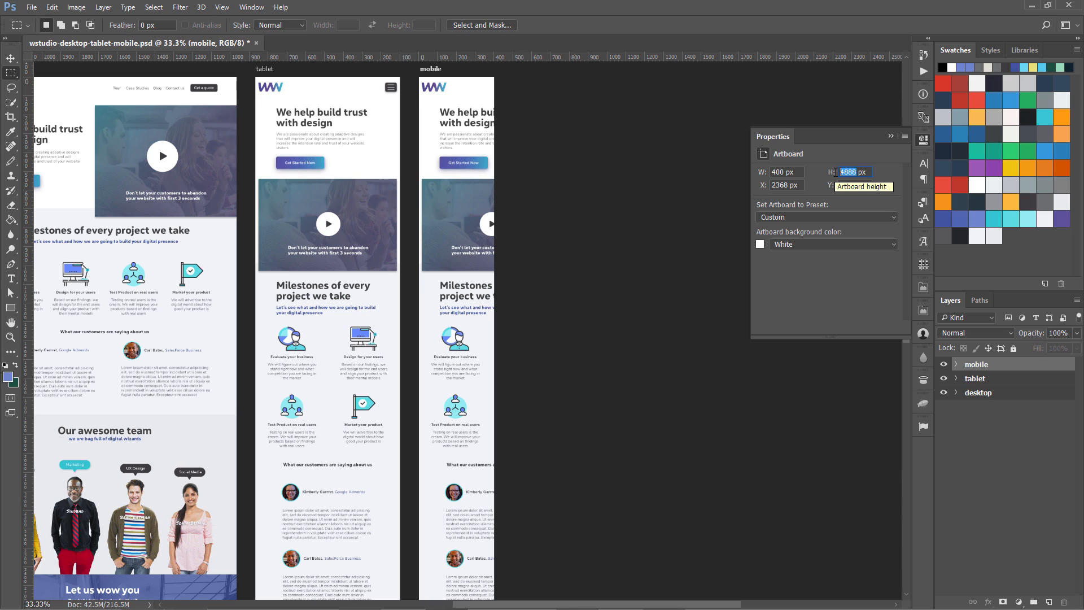
type("6400")
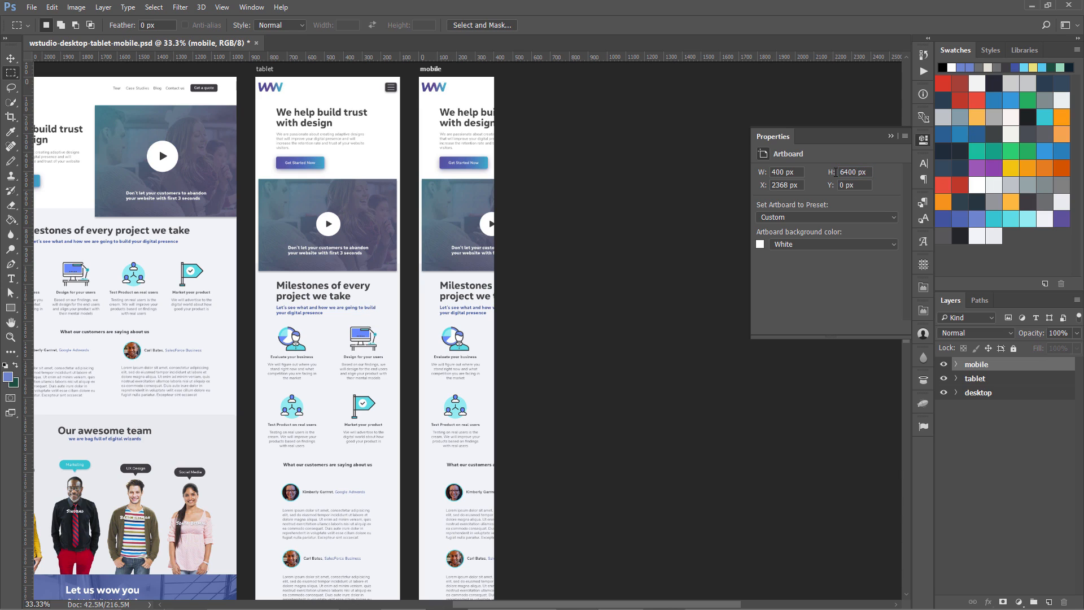
key("Return")
Show the mobile artboard's Grid group and bring up the grid layer's Pattern Overlay settings
left_click(957, 365)
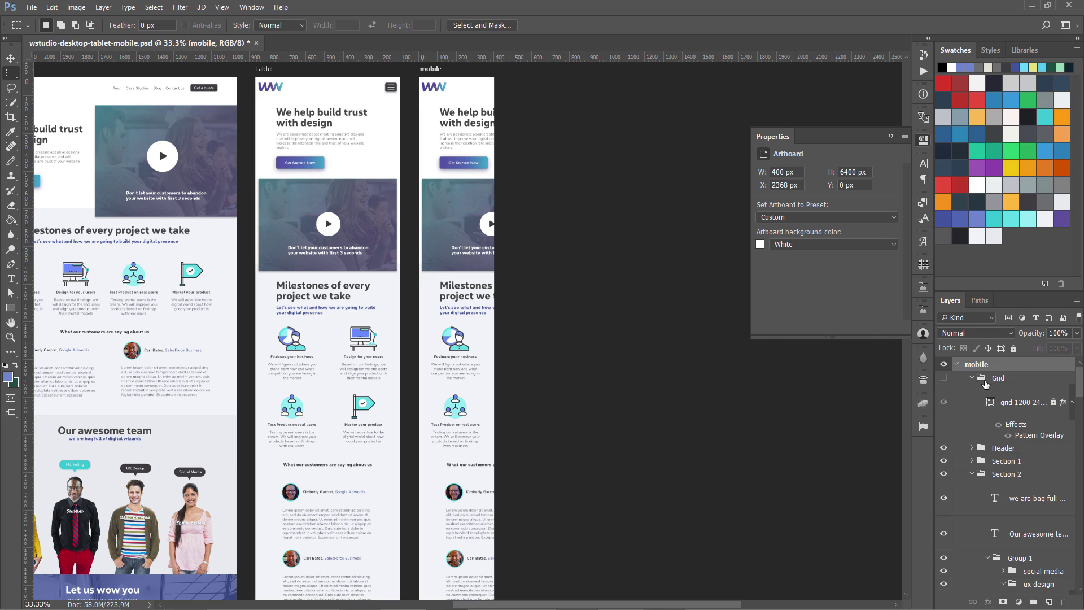
left_click(945, 378)
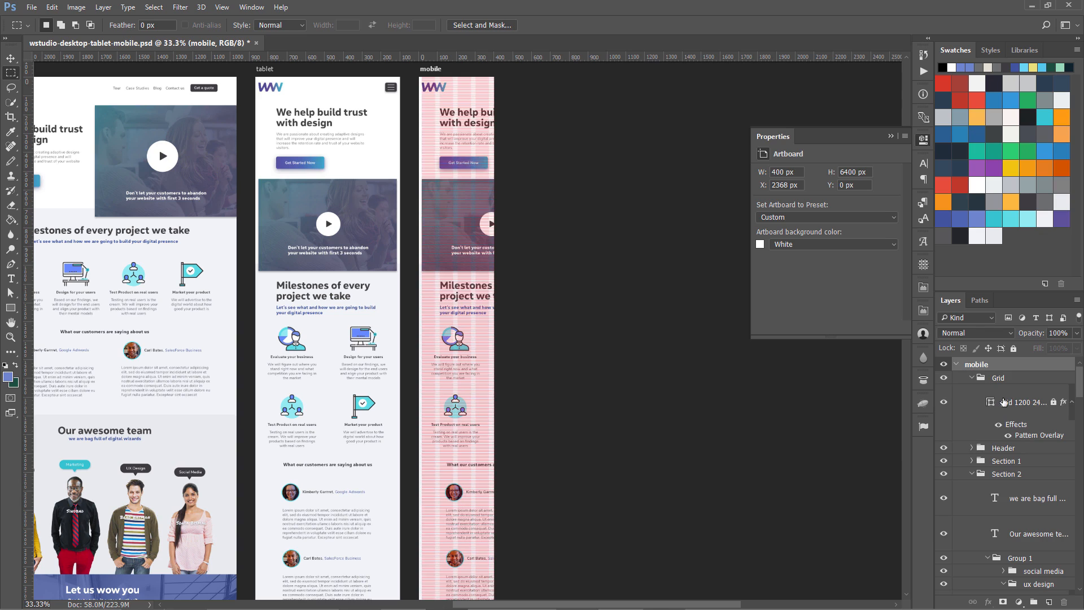
left_click(1022, 402)
left_click(1014, 350)
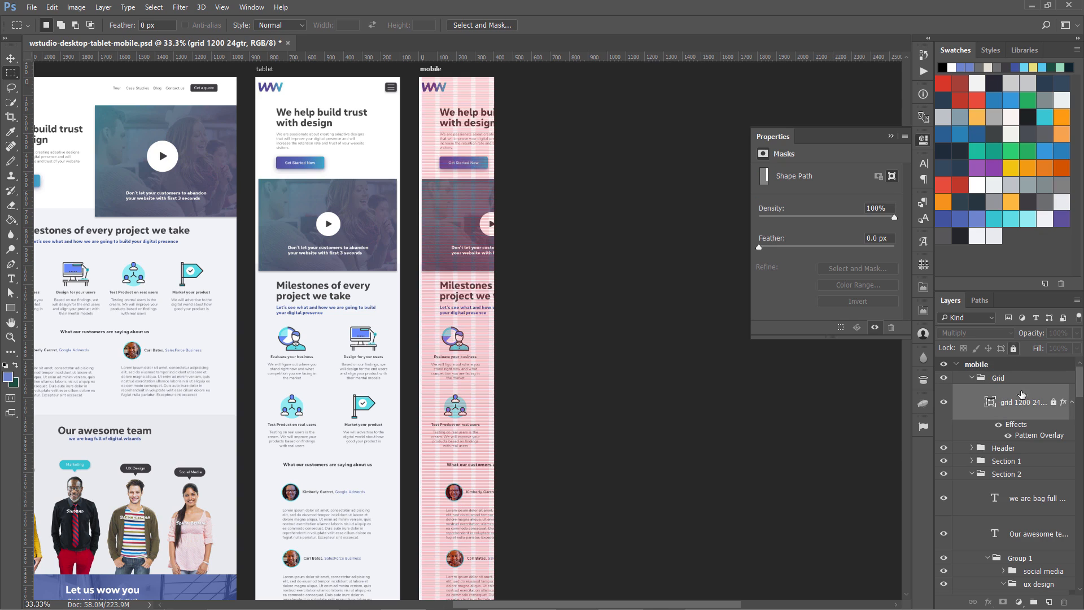
double_click(1028, 436)
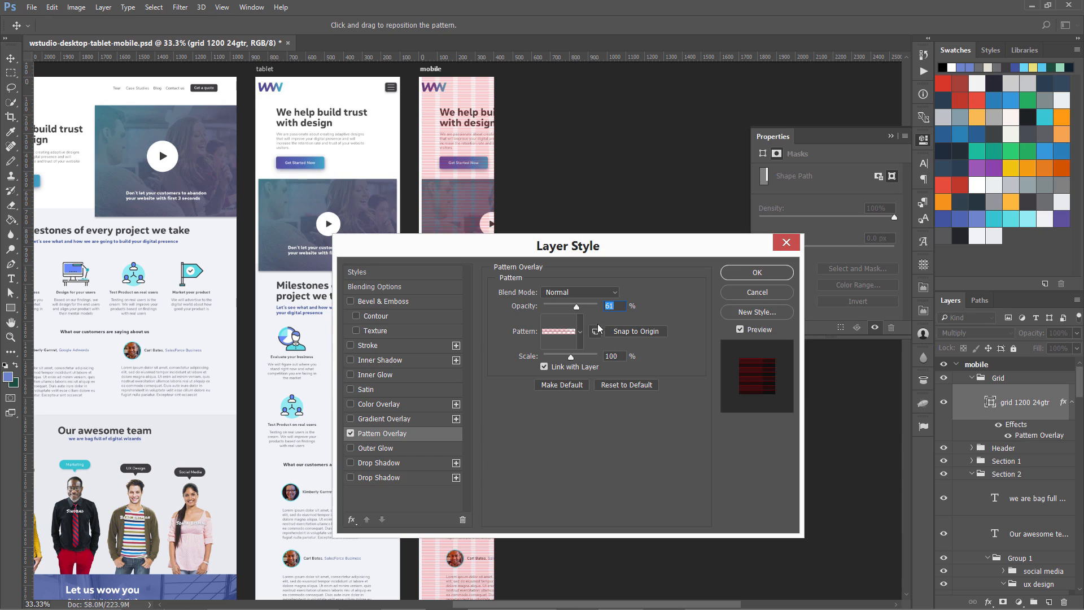
Append the '400 16margin 16guter' pattern set and apply its new mobile grid pattern to the overlay
left_click(581, 335)
left_click(633, 363)
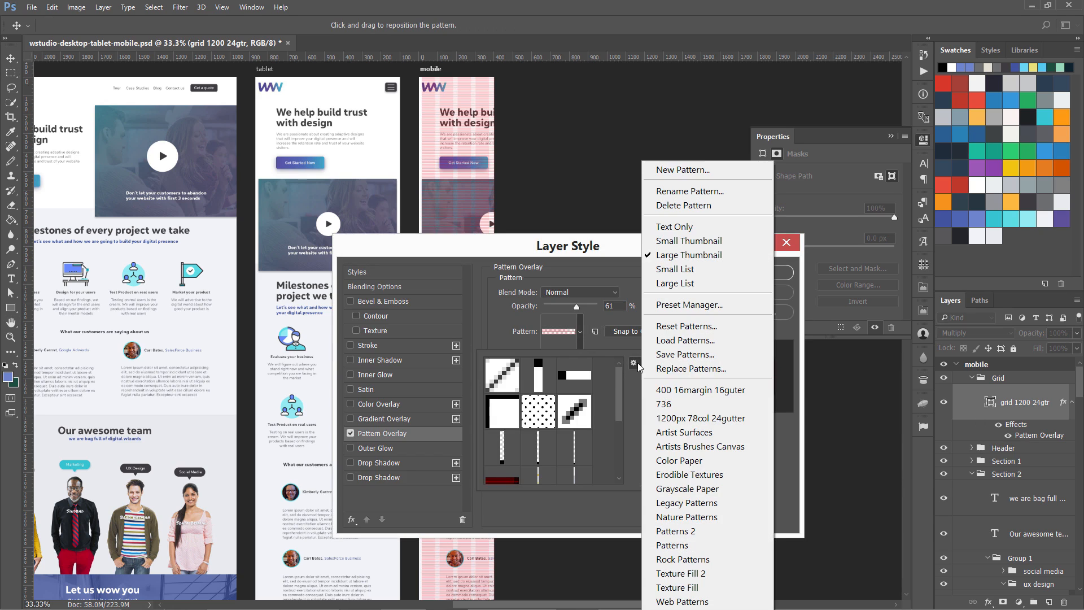
left_click(678, 390)
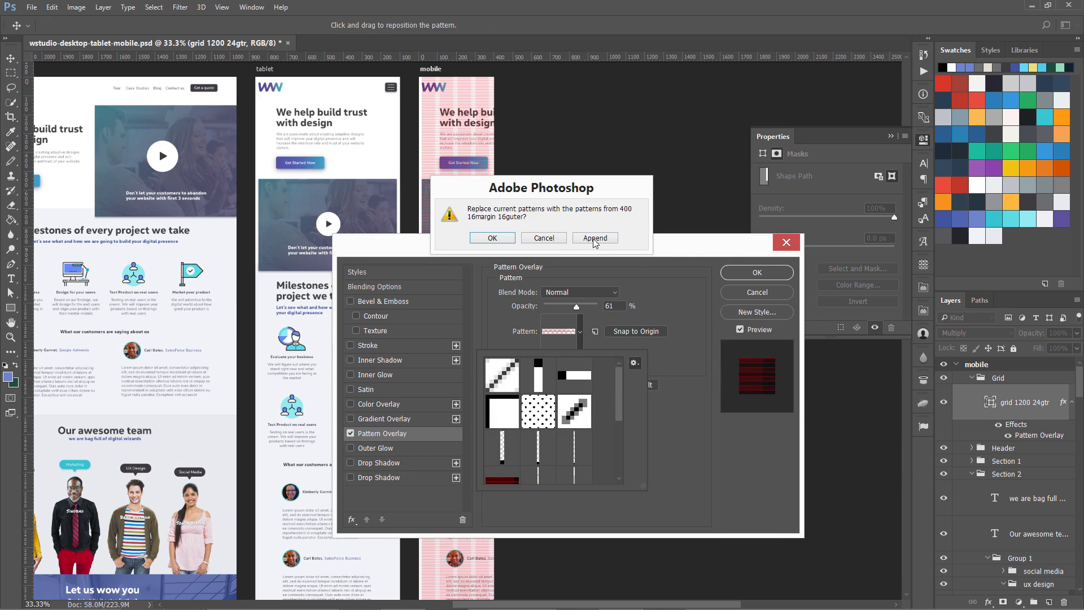
left_click(595, 241)
scroll(593, 407, "down", 3)
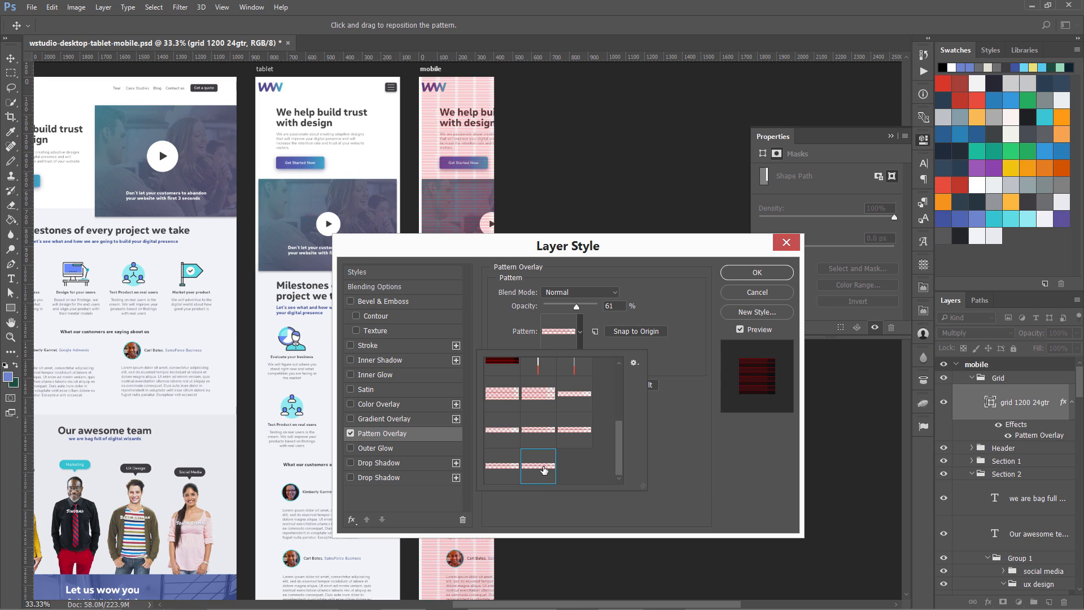
left_click(739, 272)
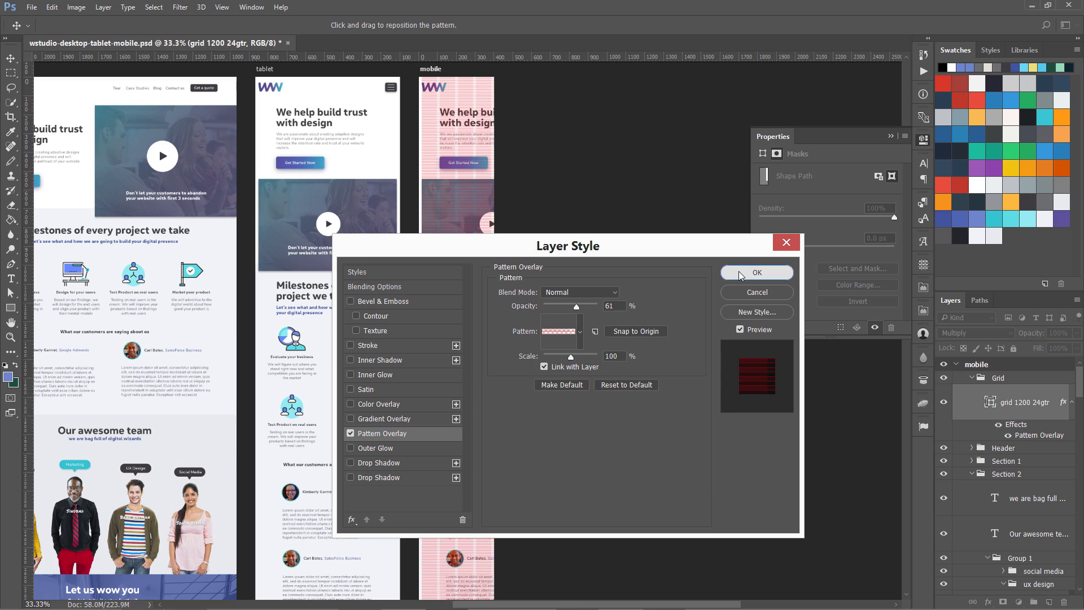
left_click(739, 271)
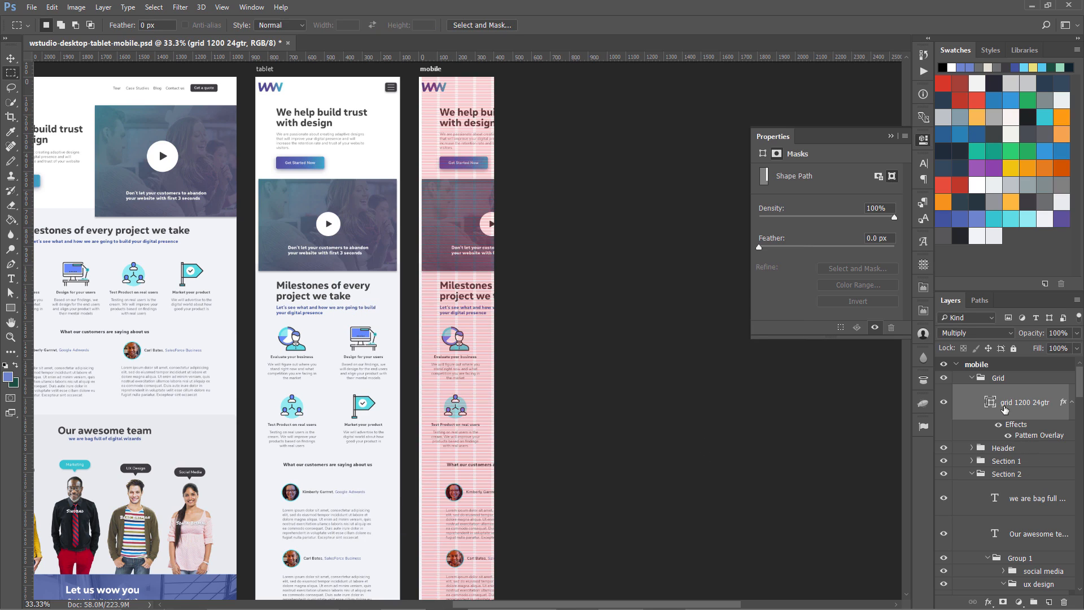
Free-transform the grid layer to 368 pixels wide, then select all and deselect
key("ctrl+t")
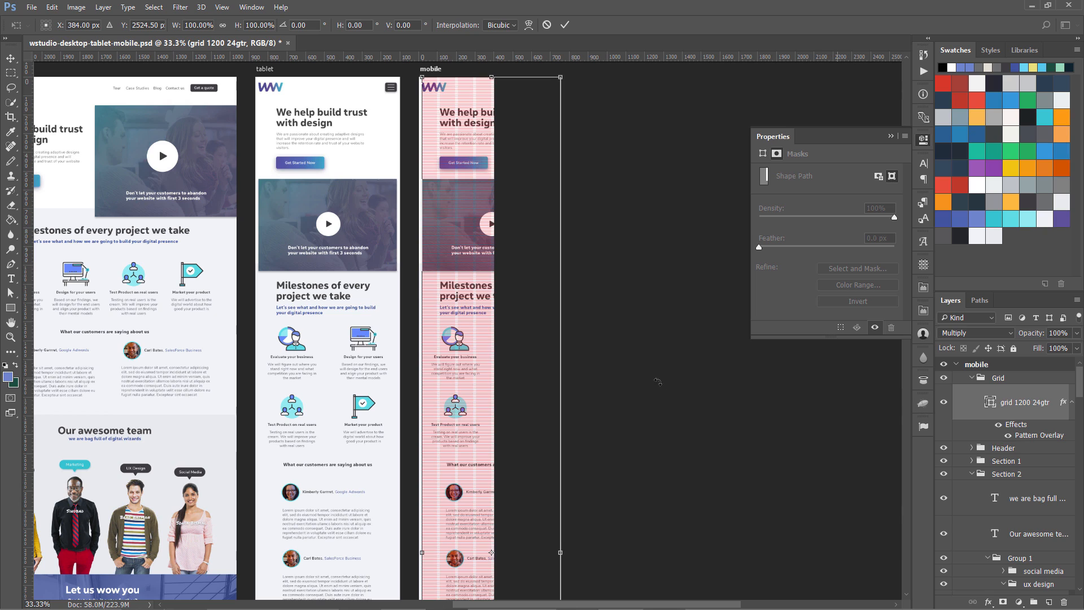
right_click(195, 25)
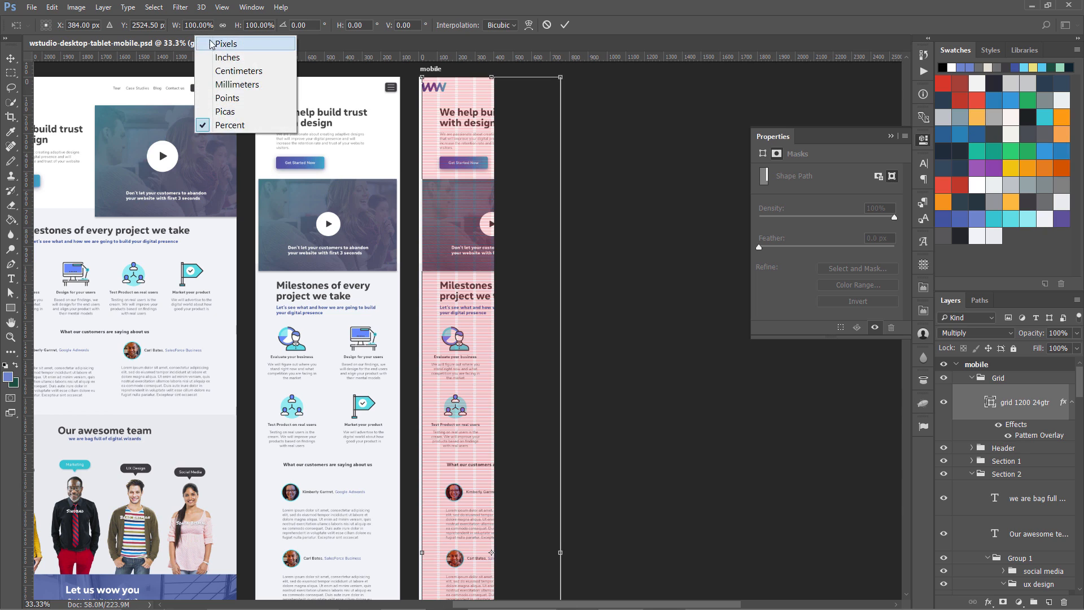
left_click(220, 41)
left_click_drag(185, 25, 221, 25)
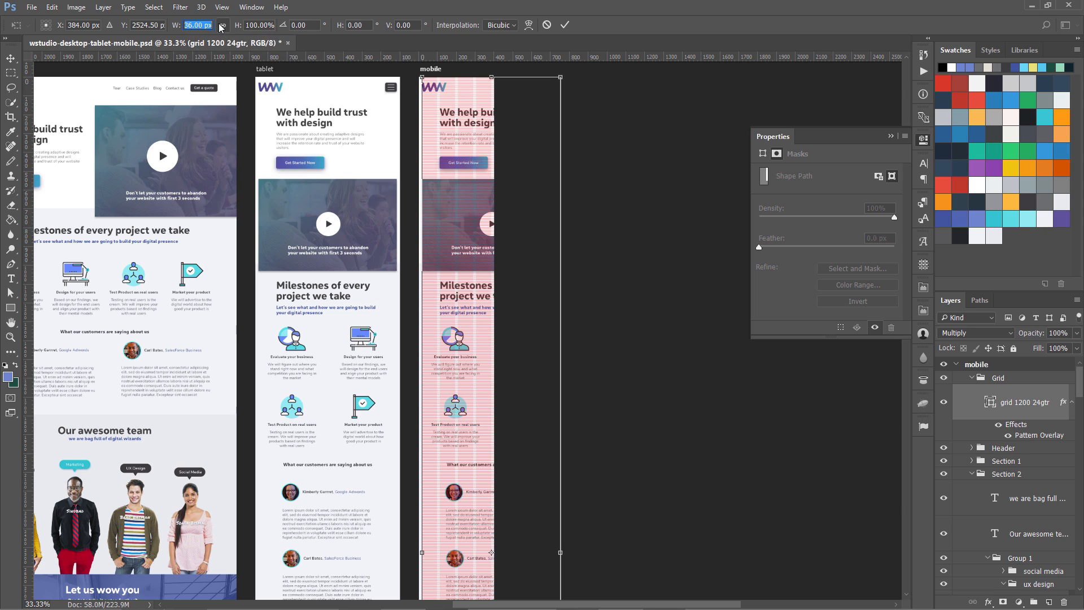
type("360")
key("Return")
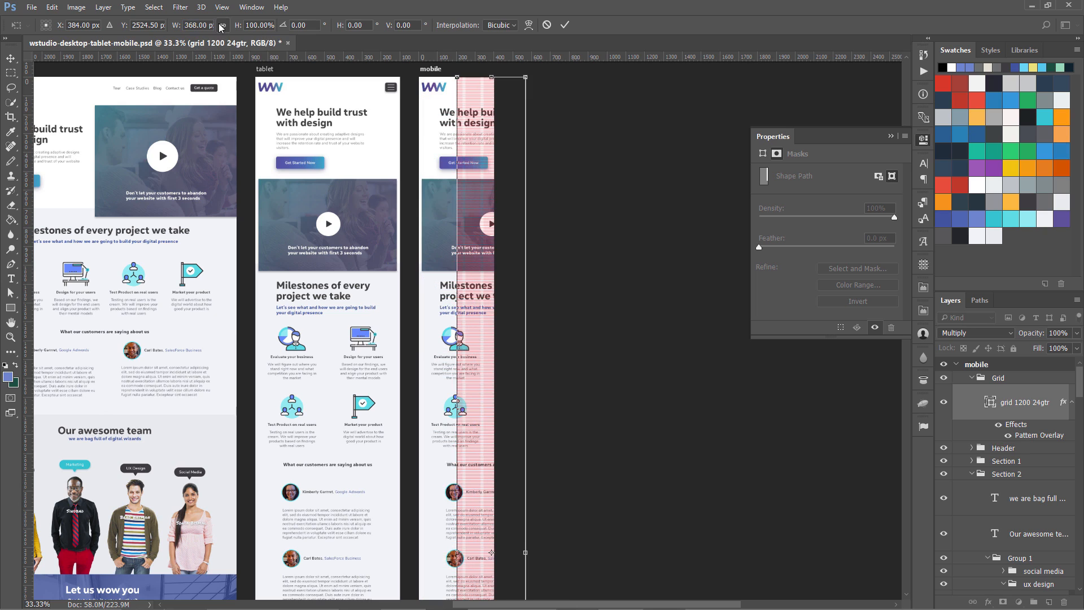
key("Return")
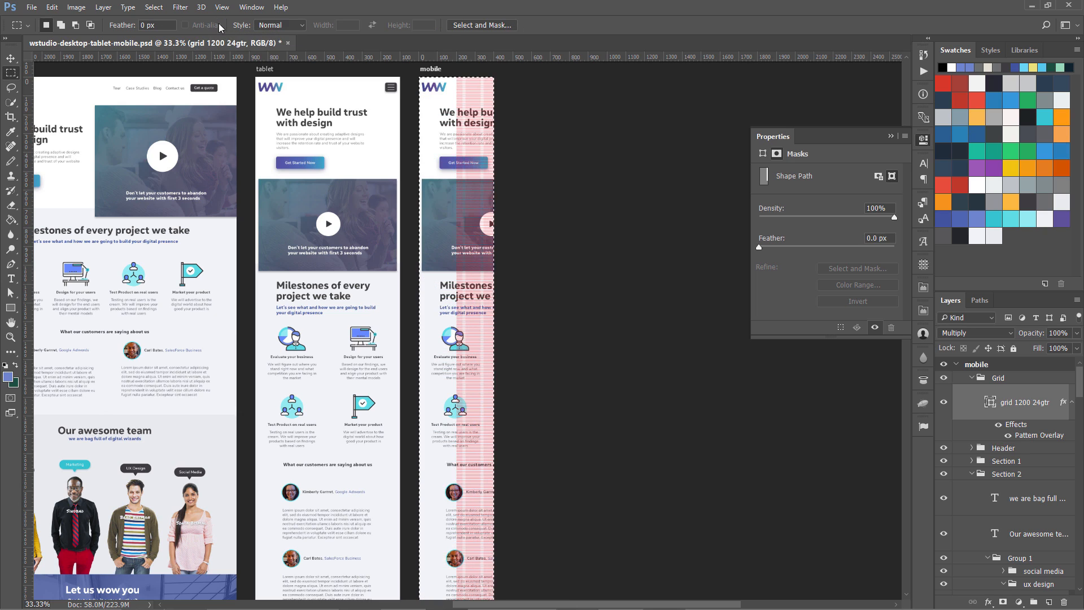
key("ctrl+a")
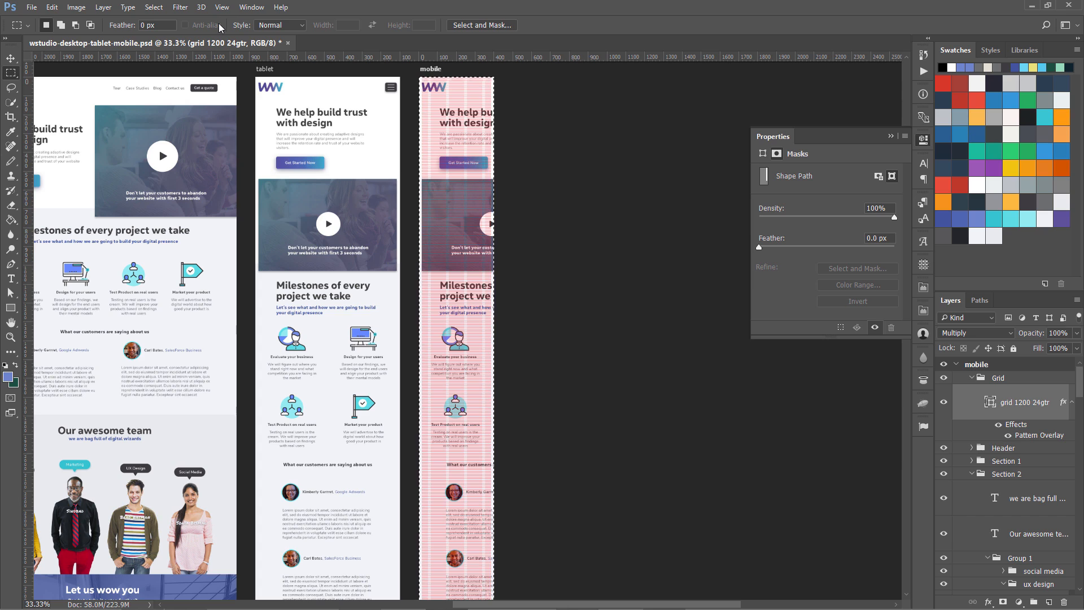
key("ctrl+d")
Snap the pattern overlay to the layer origin and close the mask Properties panel
double_click(1025, 436)
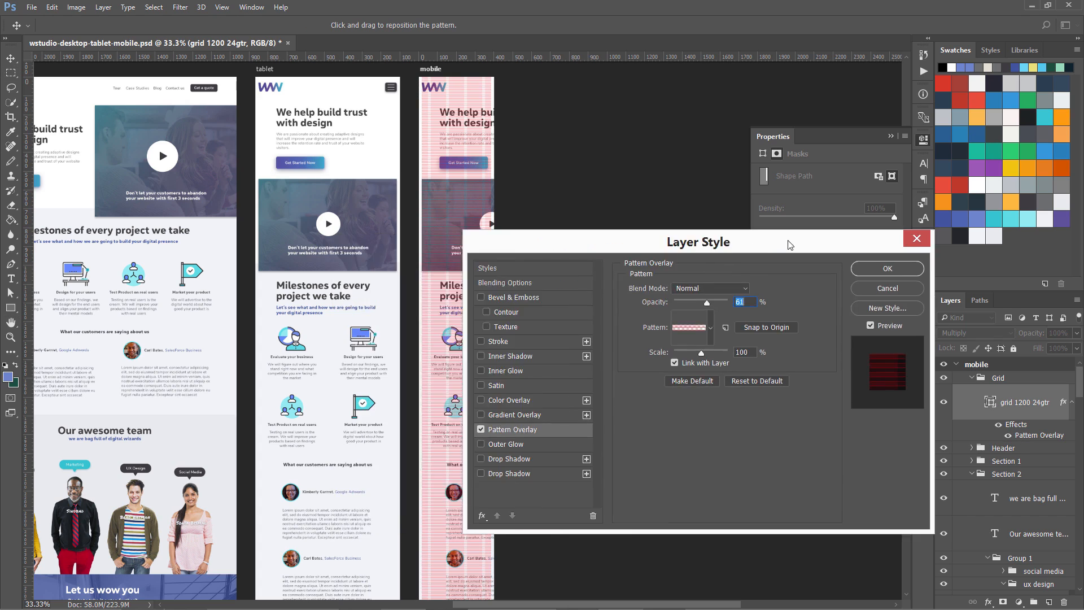
left_click_drag(607, 246, 755, 234)
left_click(822, 317)
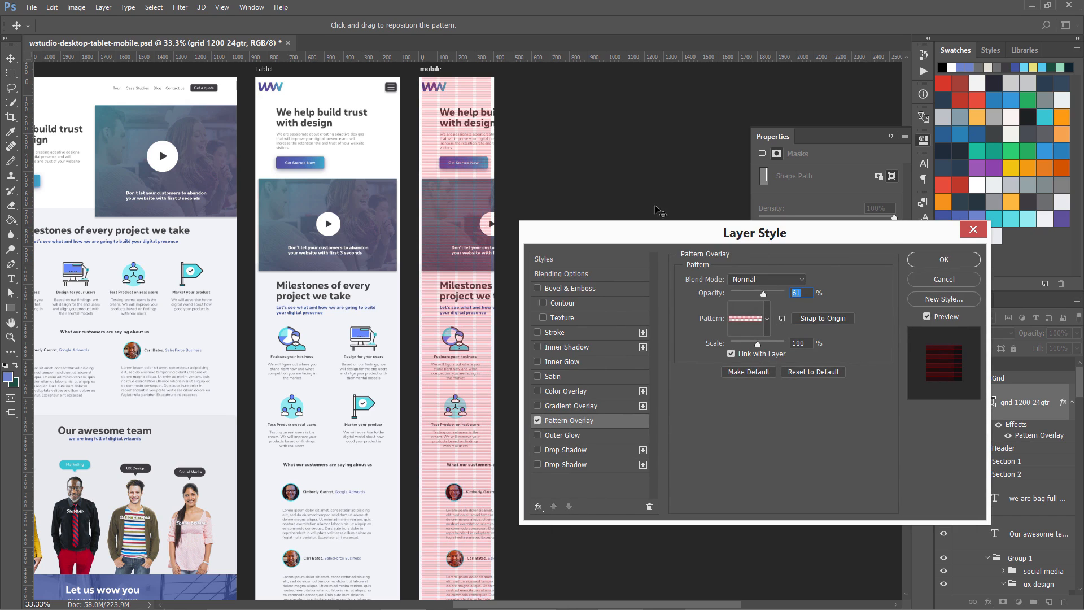
left_click(944, 259)
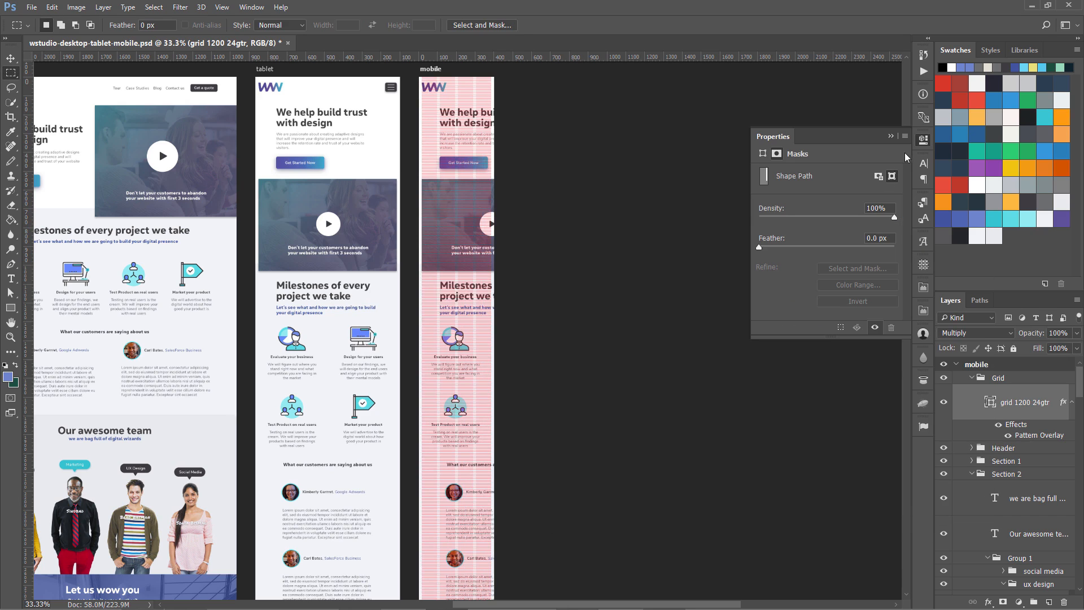
left_click(923, 140)
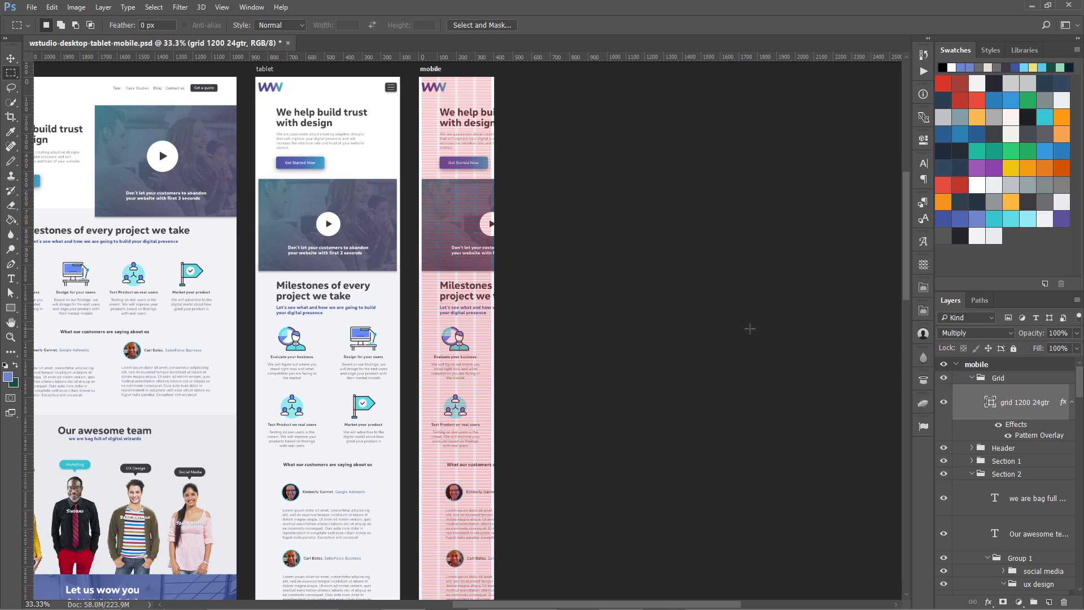
mouse_move(909, 269)
left_mouse_down()
mouse_move(908, 327)
mouse_move(907, 225)
mouse_move(910, 247)
left_mouse_up()
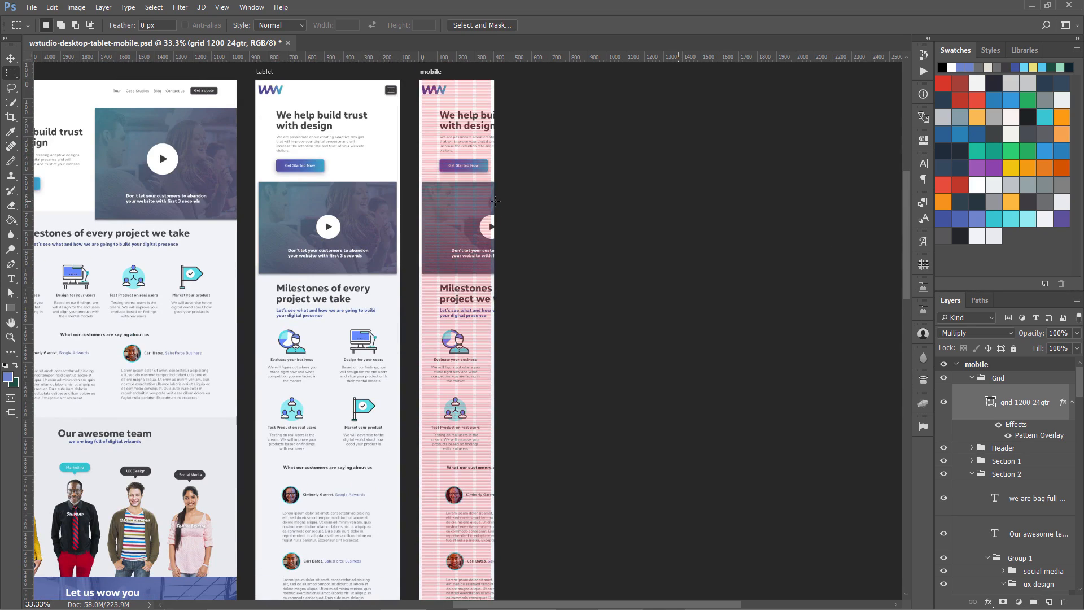